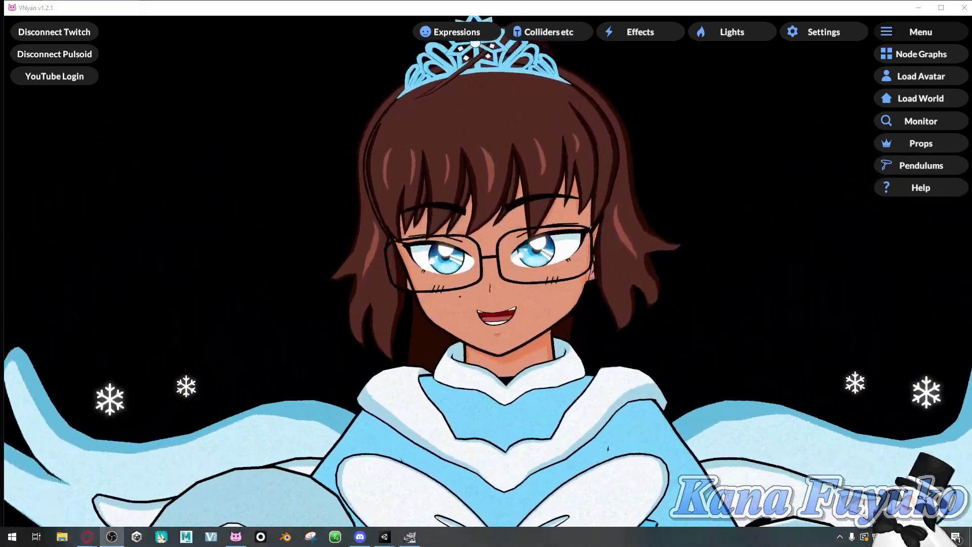
# Step: Bring the VNyan avatar window forward and open its Settings window on Tracking Layers
pyautogui.click(421, 269)
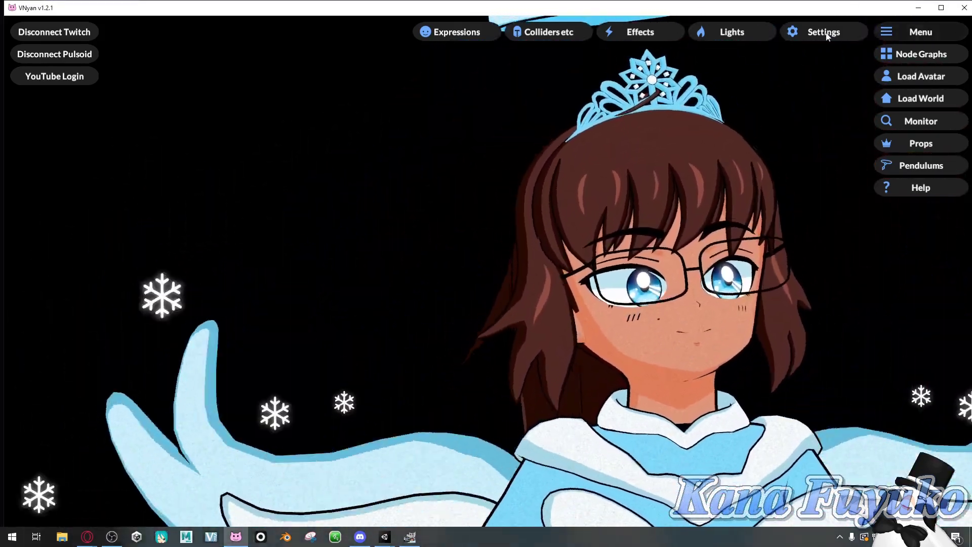
pyautogui.click(824, 32)
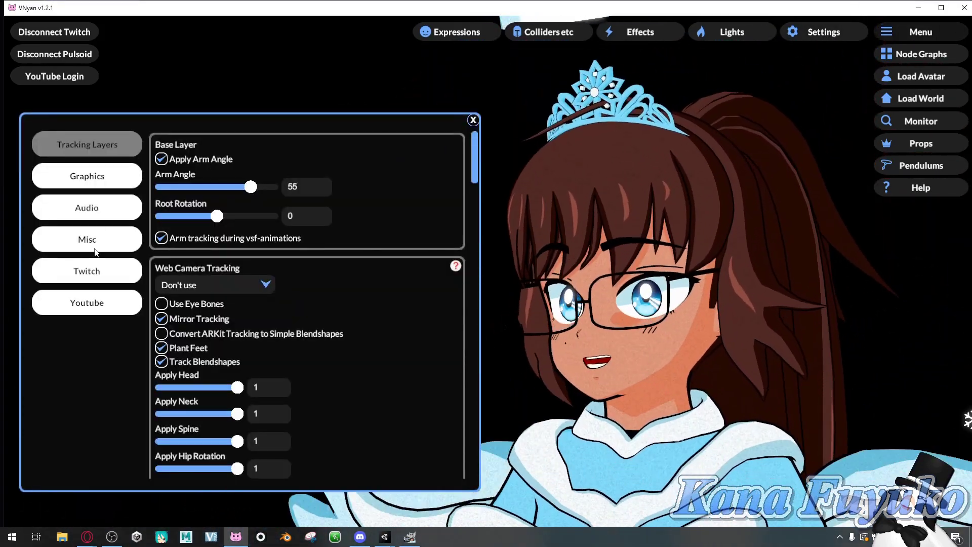
# Step: Add a new Twitch channel-point redeem titled Yeet Stuff costing 500 points
pyautogui.click(89, 266)
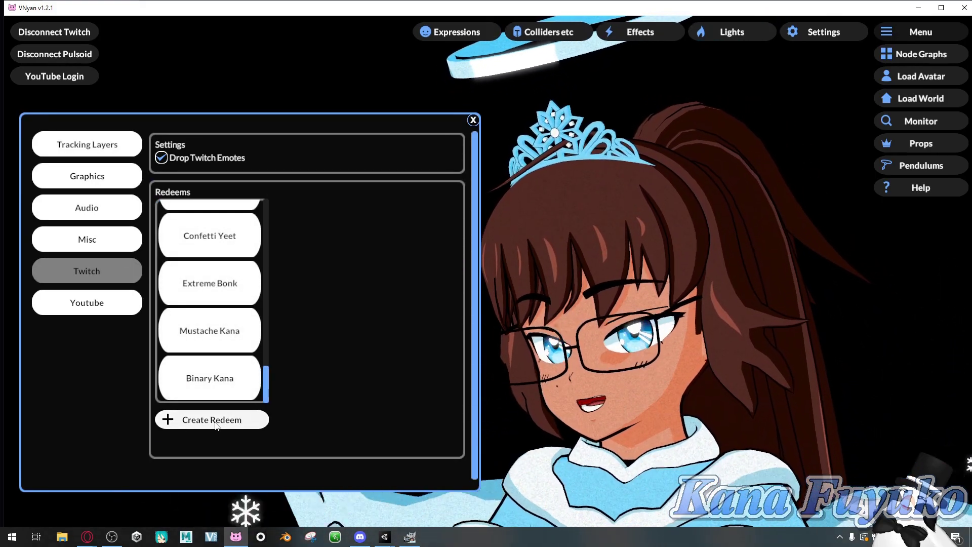
pyautogui.click(215, 423)
pyautogui.click(215, 375)
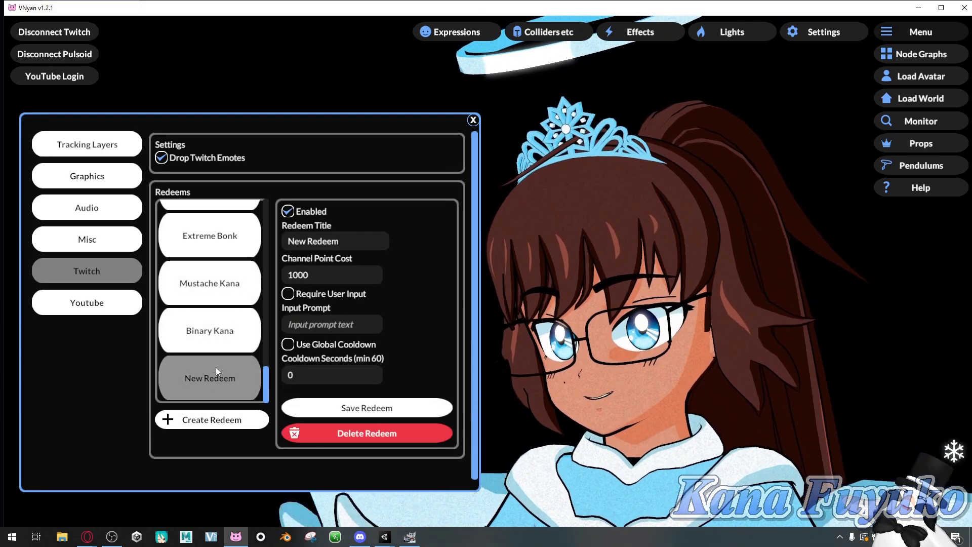
pyautogui.click(313, 242)
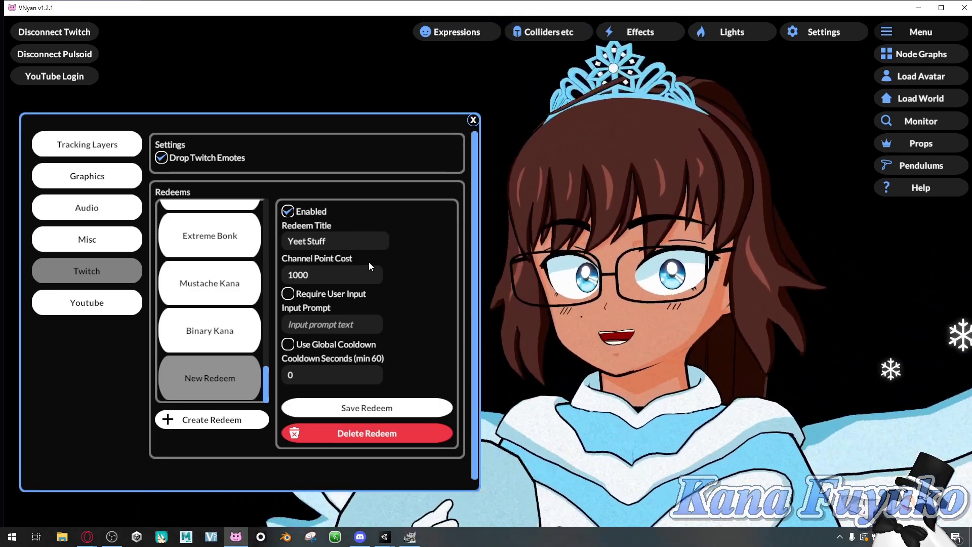
pyautogui.click(354, 280)
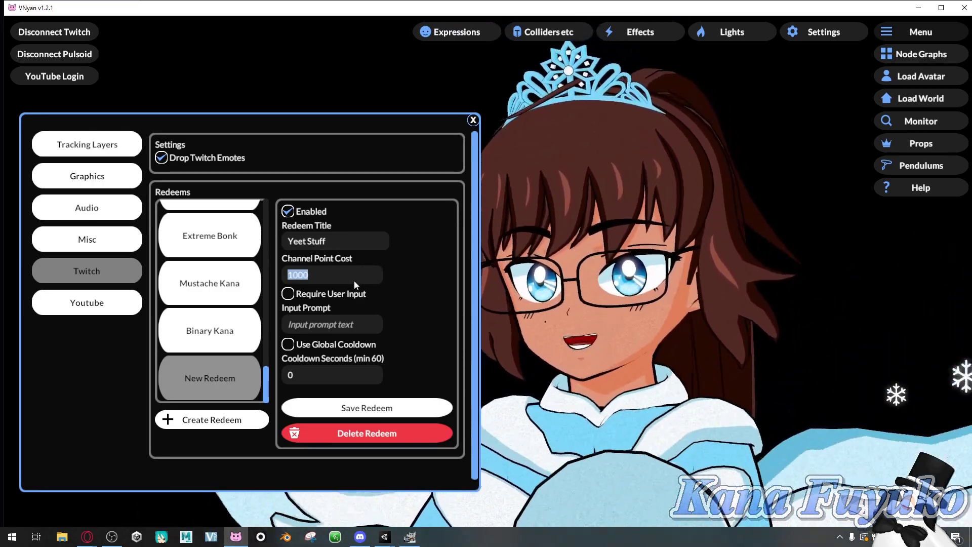
pyautogui.write('500')
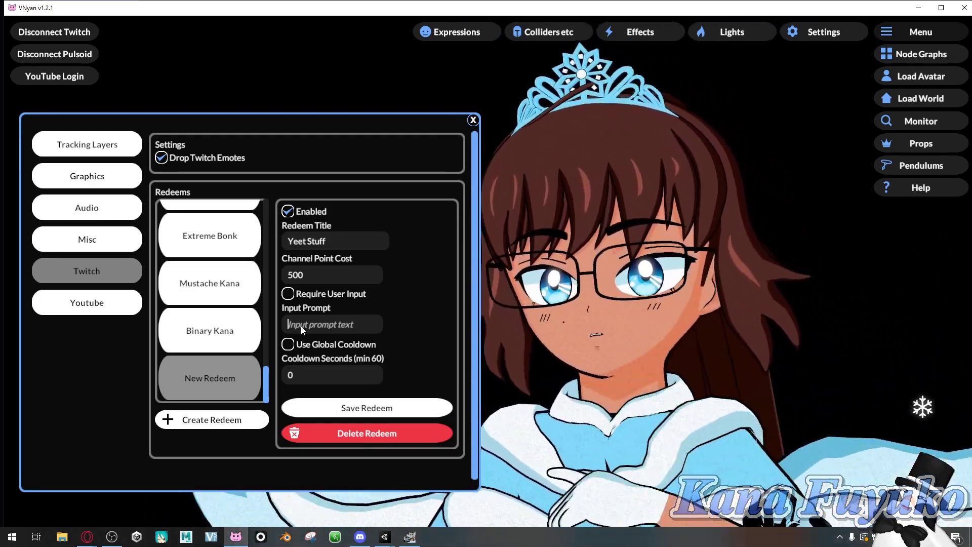
# Step: Give it the prompt 'Throw Stuff At The Streamer' and a 90-second global cooldown, then save it
pyautogui.write('Th')
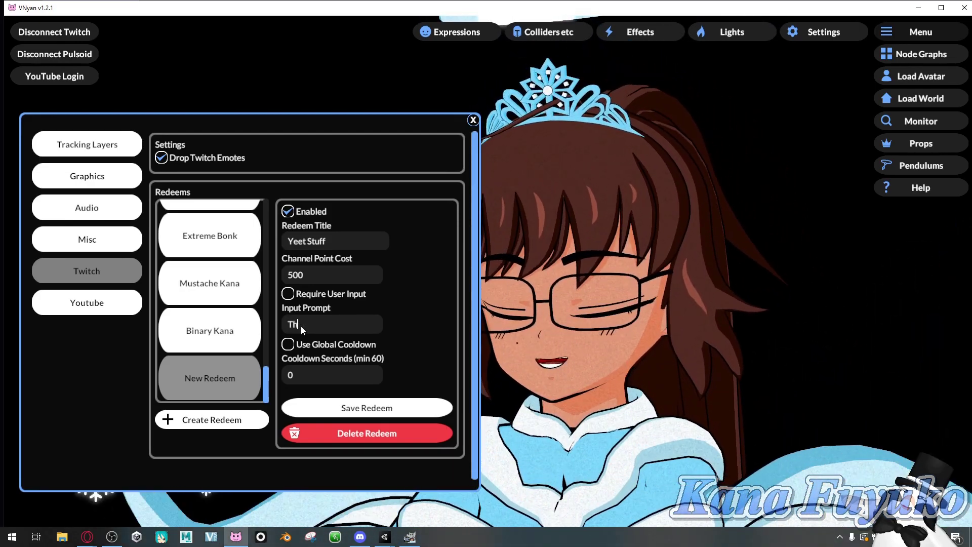
pyautogui.write('row Stuff At')
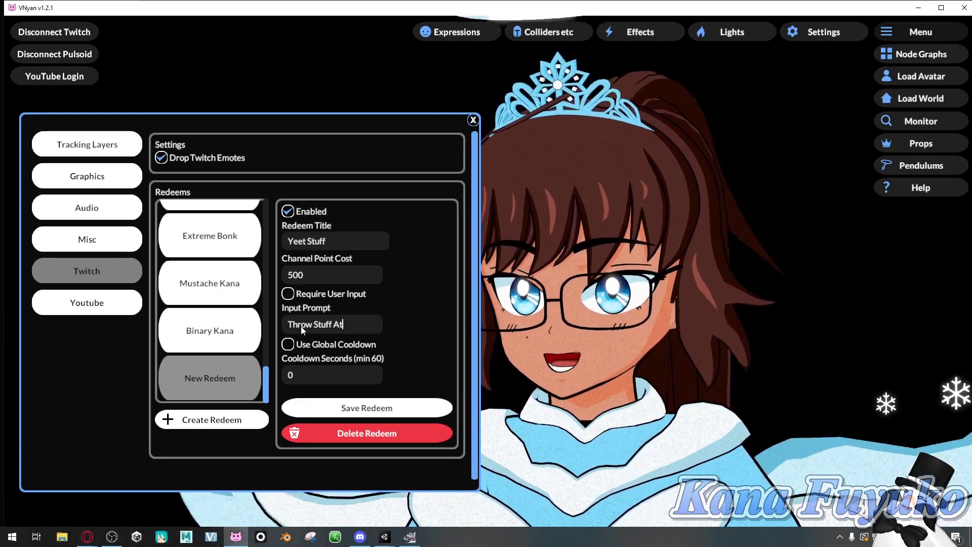
pyautogui.write(' The Streamer')
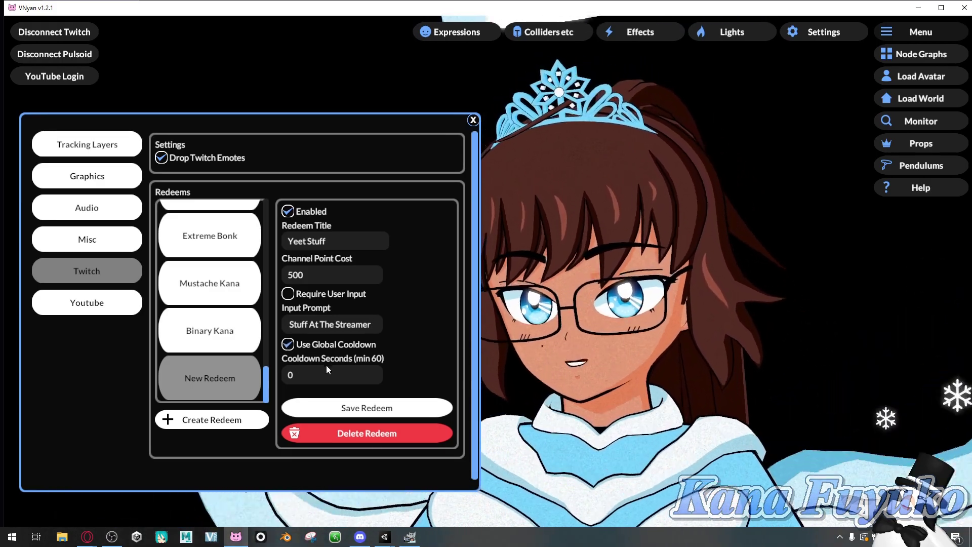
pyautogui.click(328, 373)
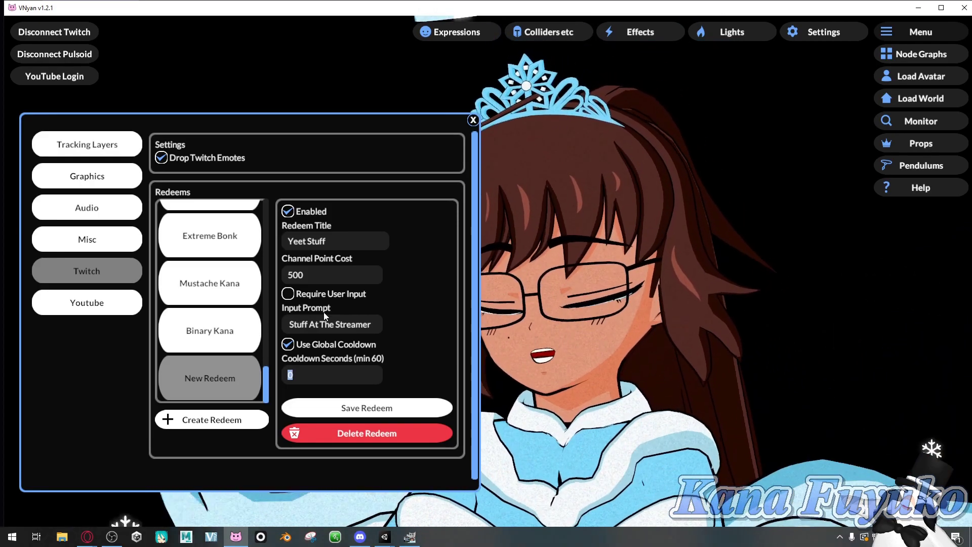
pyautogui.write('90')
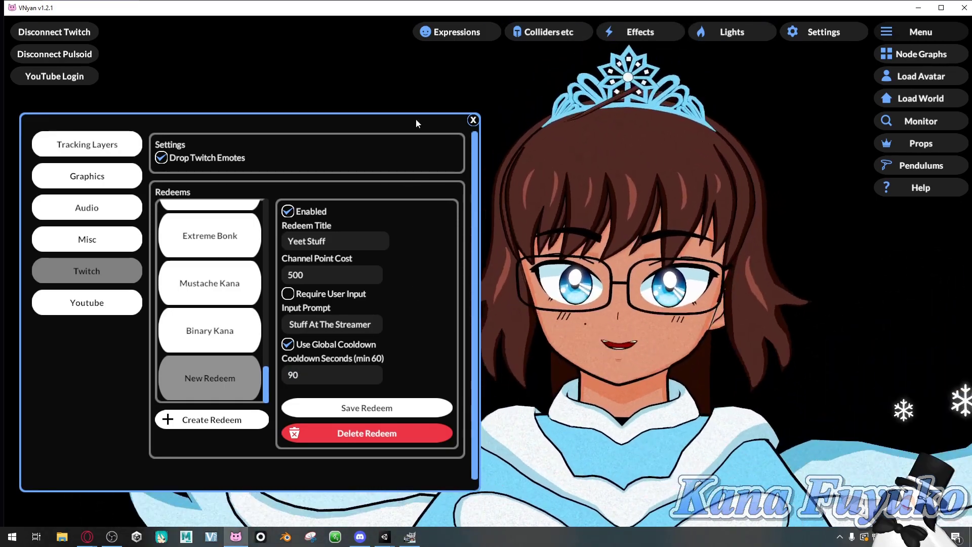
pyautogui.moveTo(416, 116); pyautogui.dragTo(411, 94)
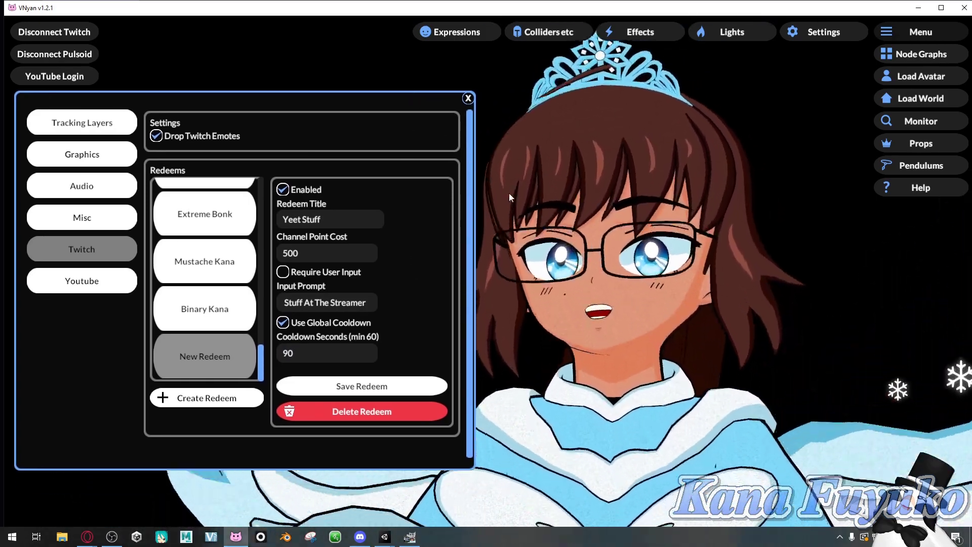
pyautogui.click(357, 386)
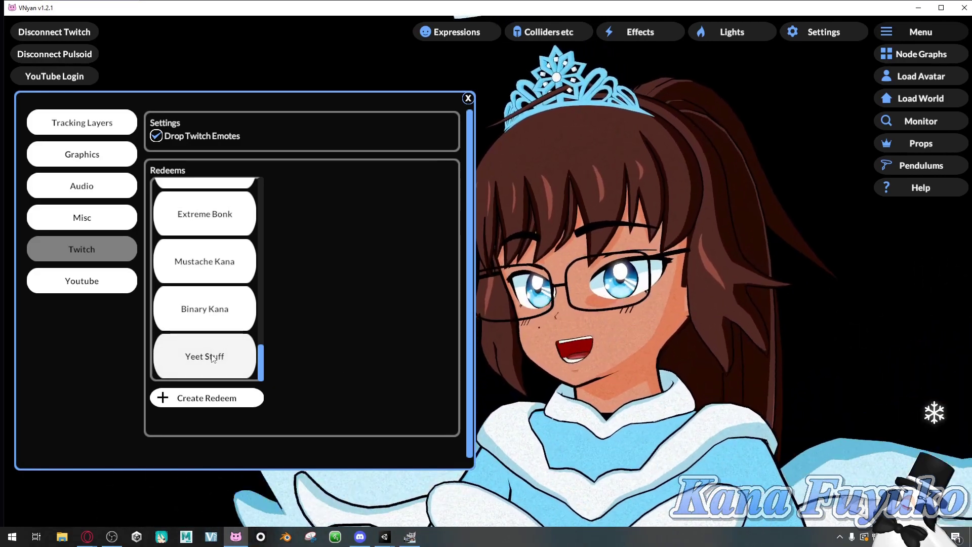
pyautogui.click(217, 358)
pyautogui.moveTo(96, 537)
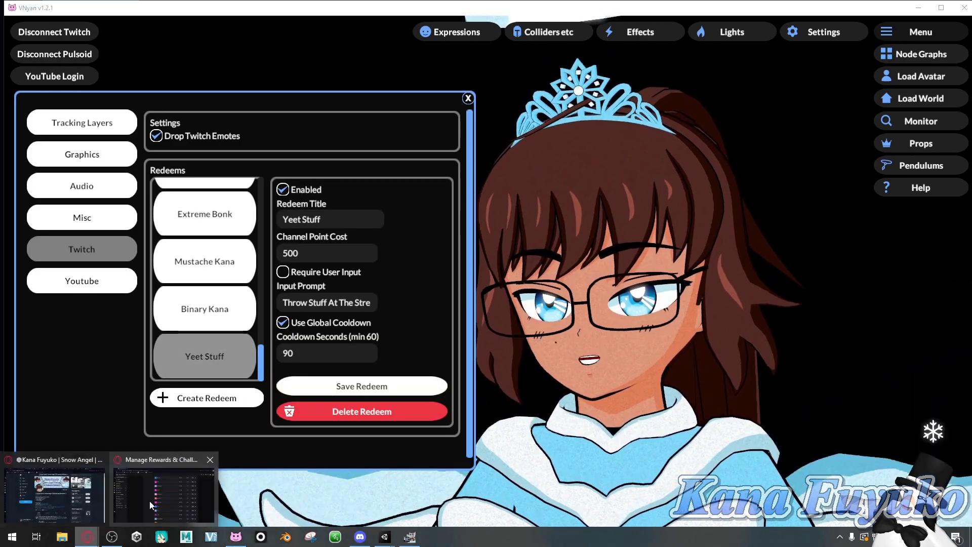
pyautogui.click(143, 505)
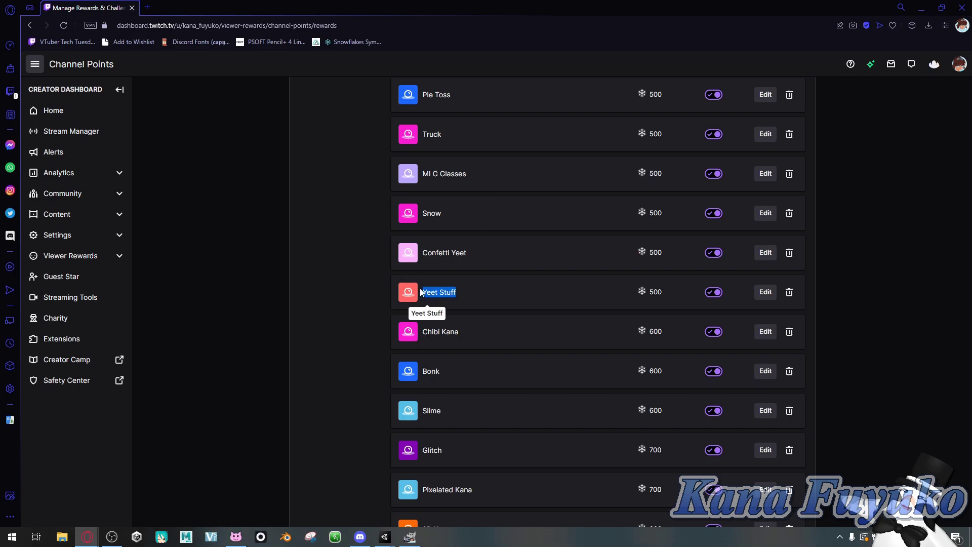
pyautogui.click(242, 530)
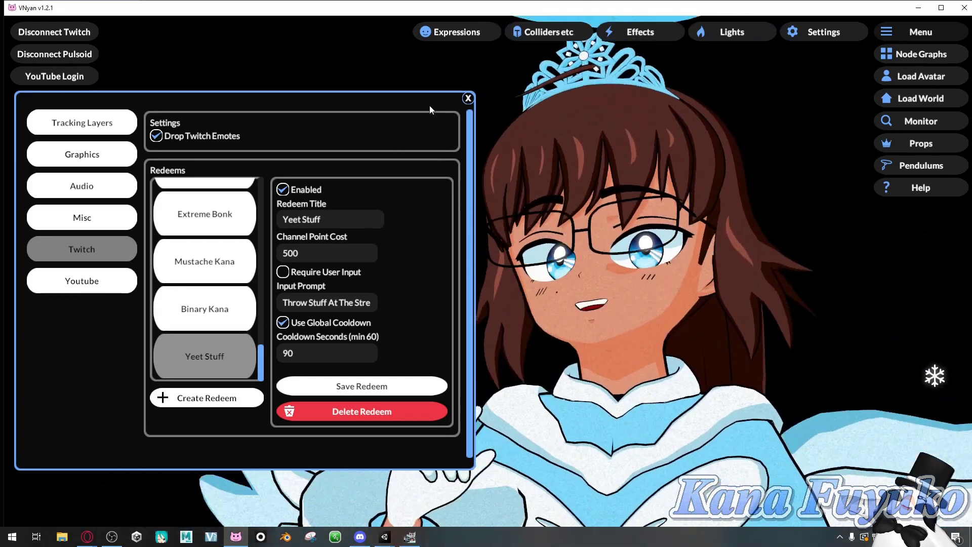
# Step: Start a new node graph with a Channel Points trigger and a Throw Item action node
pyautogui.click(466, 99)
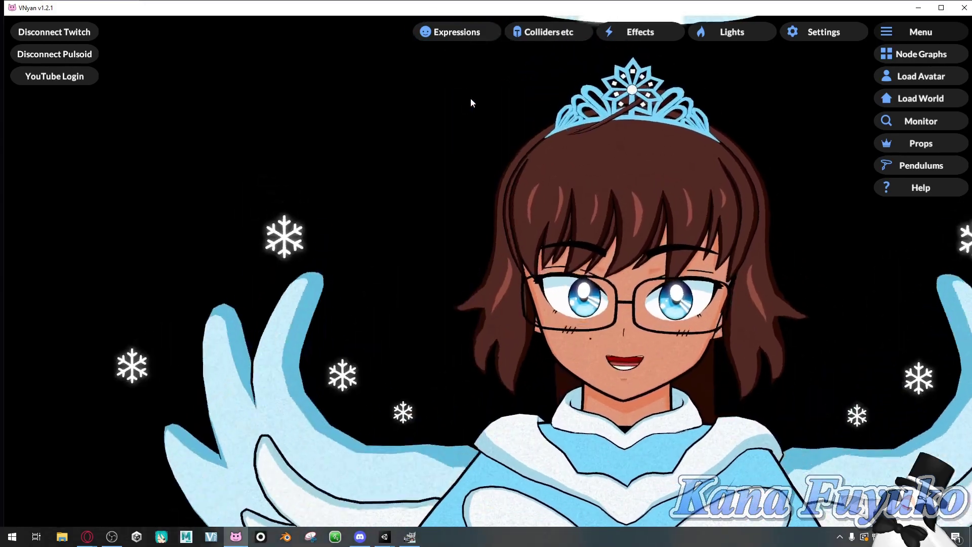
pyautogui.click(893, 56)
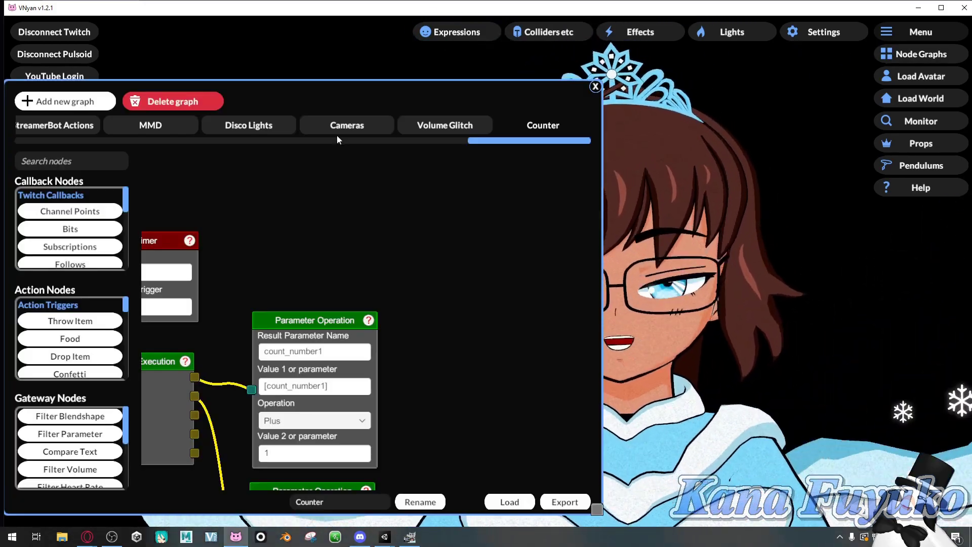
pyautogui.click(59, 104)
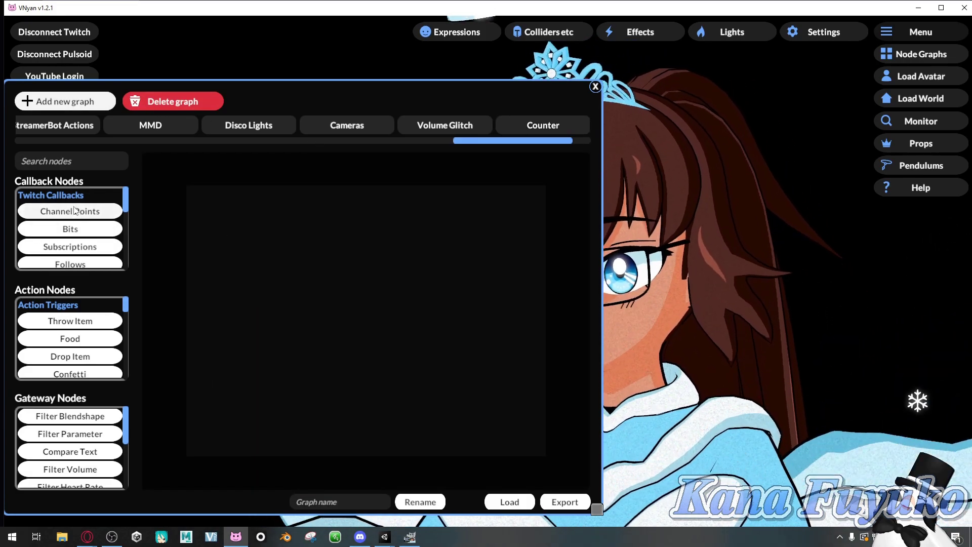
pyautogui.click(75, 212)
pyautogui.moveTo(339, 300); pyautogui.dragTo(280, 273)
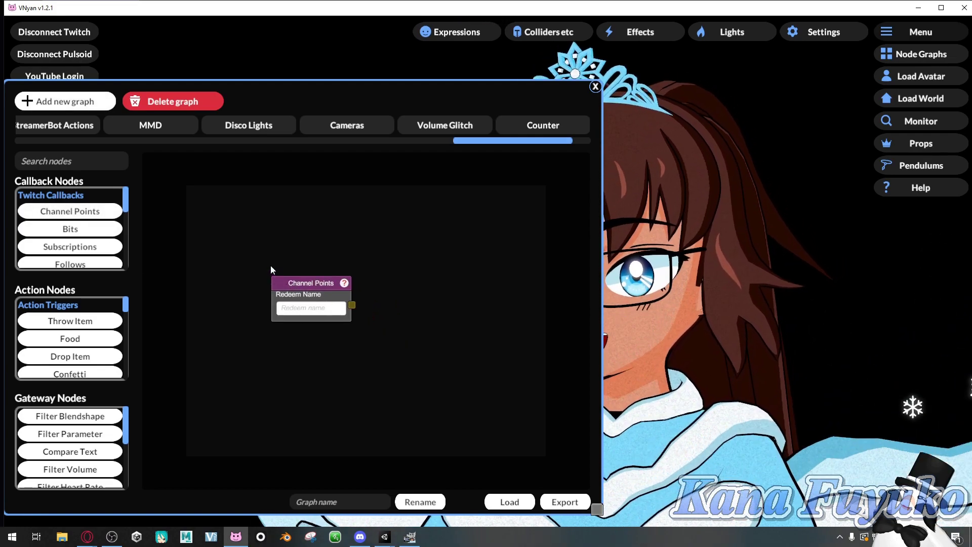
pyautogui.moveTo(283, 107); pyautogui.dragTo(314, 95)
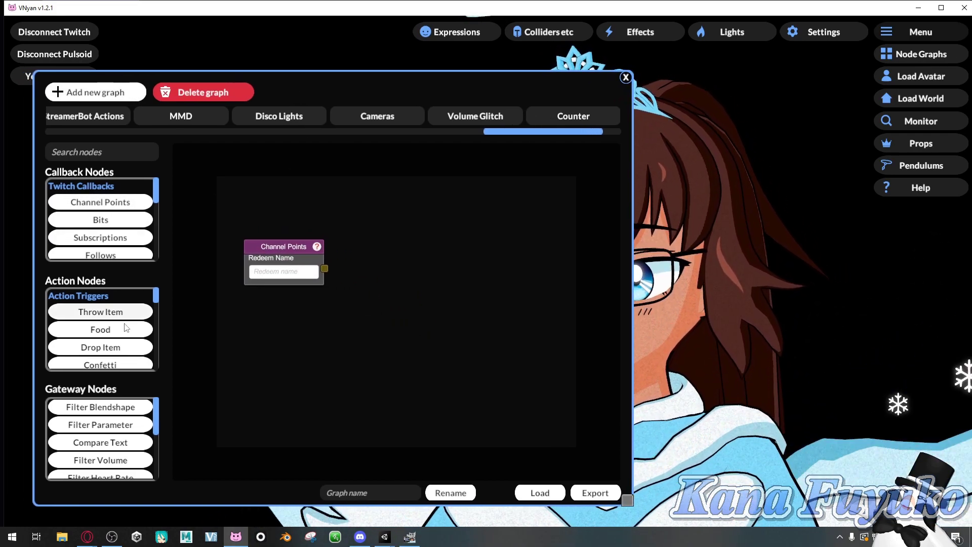
pyautogui.click(100, 313)
pyautogui.moveTo(378, 233); pyautogui.dragTo(433, 208)
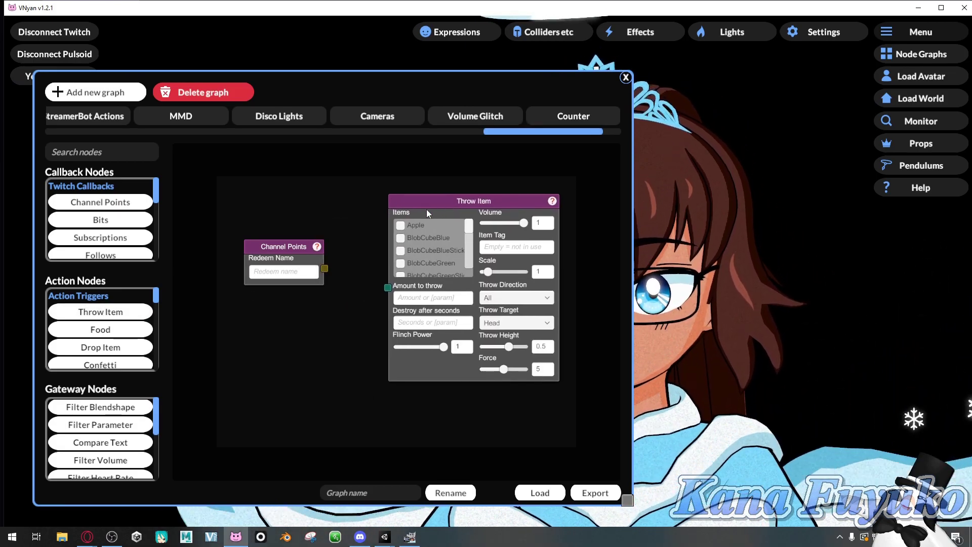
pyautogui.moveTo(489, 91); pyautogui.dragTo(733, 355)
# Step: Check the Yeet Stuff redeem name in Settings, then set Throw Item to throw 10 Apples
pyautogui.click(813, 36)
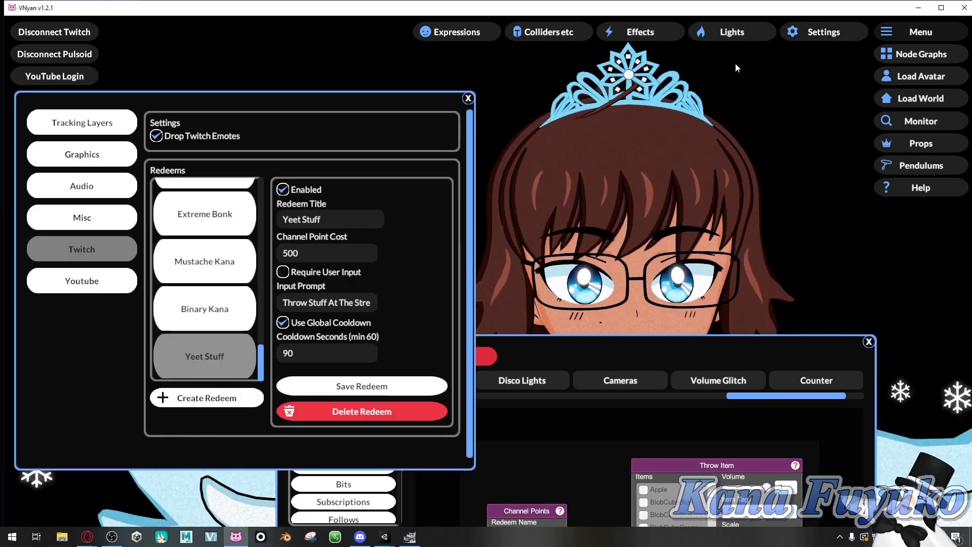
pyautogui.click(309, 225)
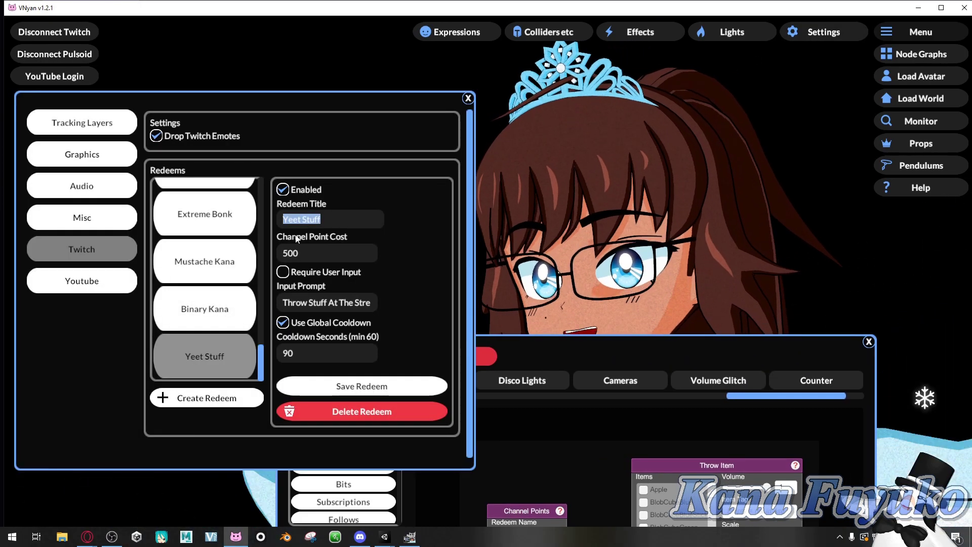
pyautogui.click(468, 97)
pyautogui.moveTo(503, 338); pyautogui.dragTo(174, 85)
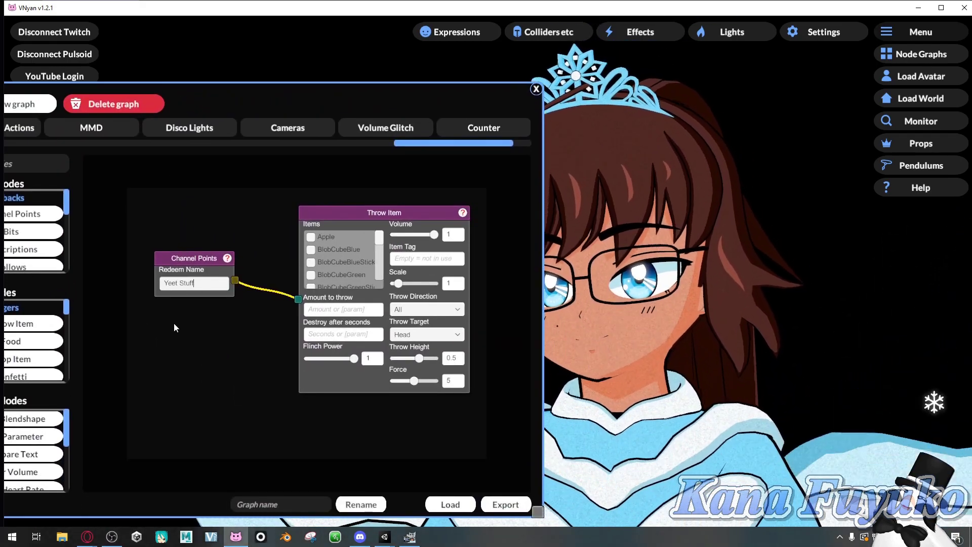
pyautogui.click(310, 237)
pyautogui.click(352, 308)
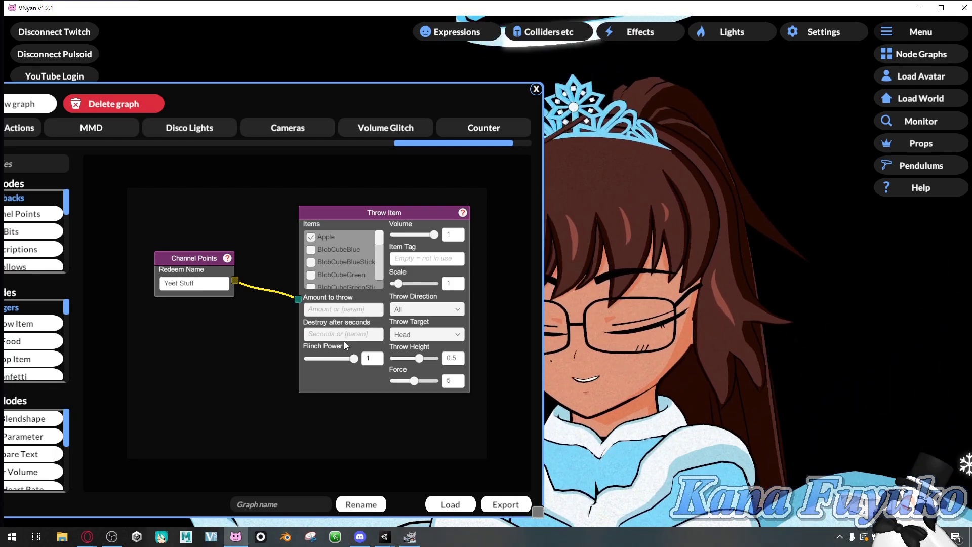
pyautogui.write('10')
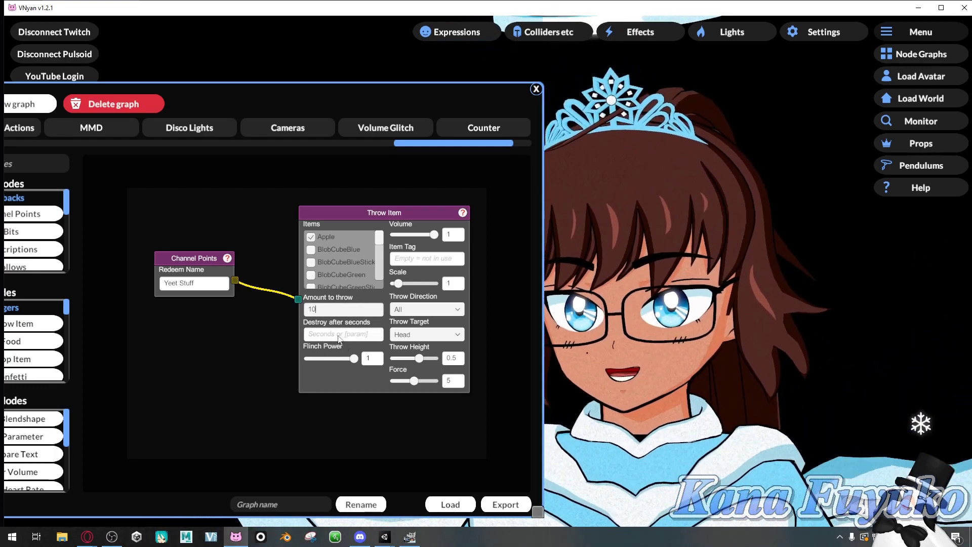
# Step: Send a test signal from the Channel Points node so apples are thrown at the avatar
pyautogui.rightClick(205, 264)
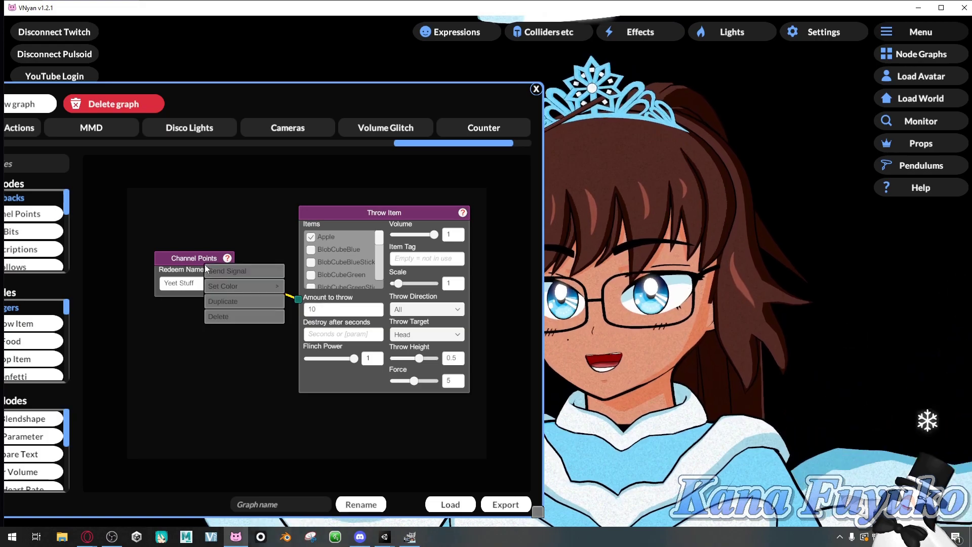
pyautogui.click(229, 270)
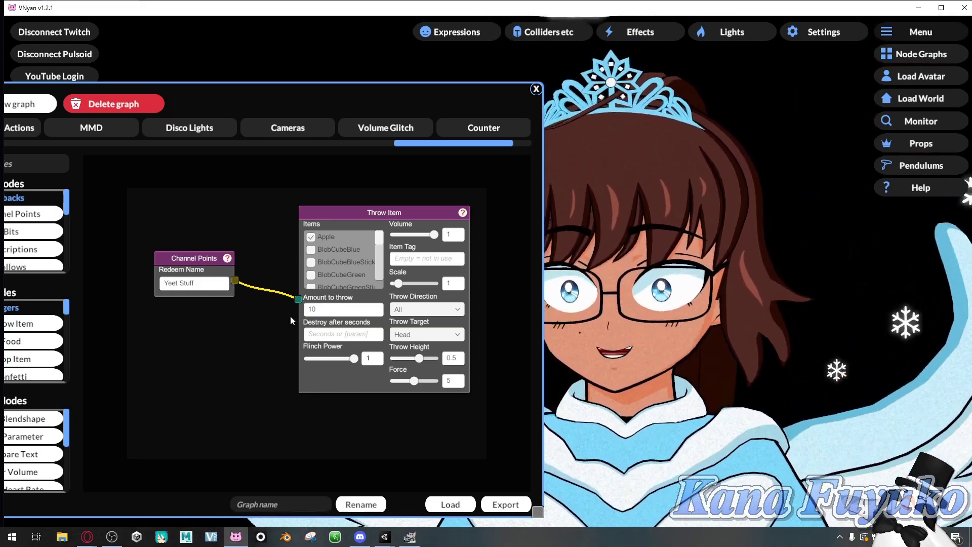
pyautogui.moveTo(395, 101); pyautogui.dragTo(457, 92)
pyautogui.moveTo(252, 251)
pyautogui.mouseDown()
pyautogui.moveTo(251, 281)
pyautogui.moveTo(257, 268)
pyautogui.mouseUp()
# Step: Open the Twitch redeem settings and move the node graph editor out of the way
pyautogui.moveTo(563, 88); pyautogui.dragTo(761, 390)
pyautogui.click(822, 31)
pyautogui.moveTo(590, 379); pyautogui.dragTo(499, 168)
pyautogui.moveTo(429, 191); pyautogui.dragTo(477, 542)
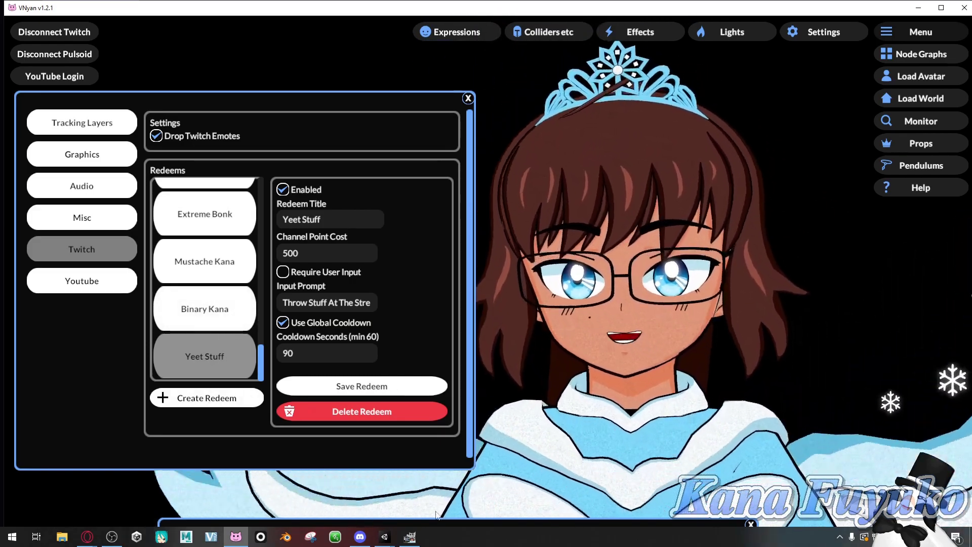
# Step: Return Settings to the Twitch page and bring forward the Twitch Redeems graph with its Pie Toss setup
pyautogui.moveTo(498, 526); pyautogui.dragTo(375, 452)
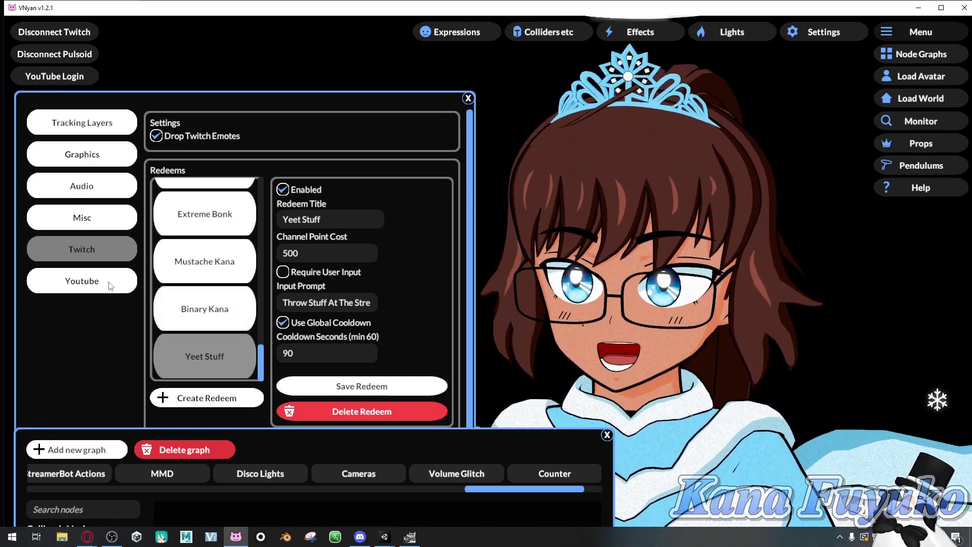
pyautogui.click(109, 281)
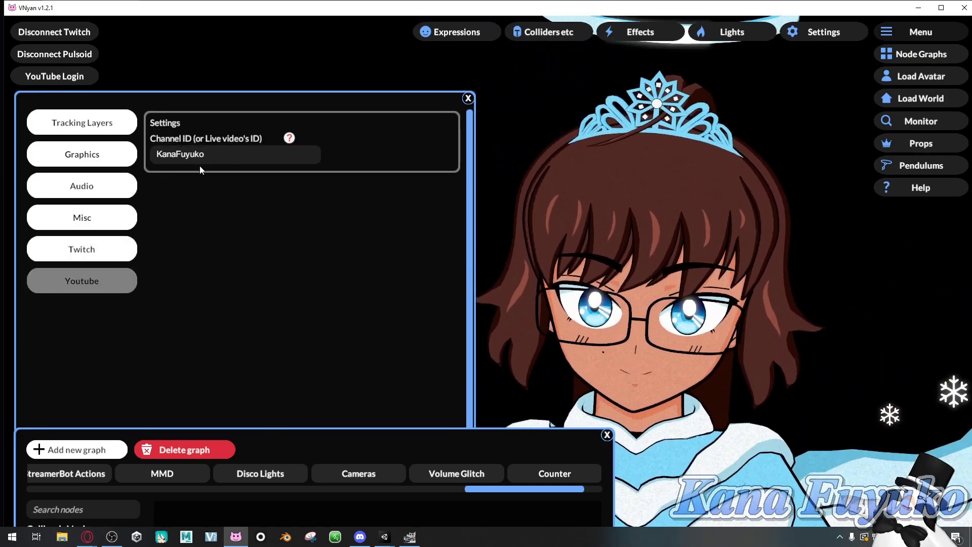
pyautogui.click(133, 252)
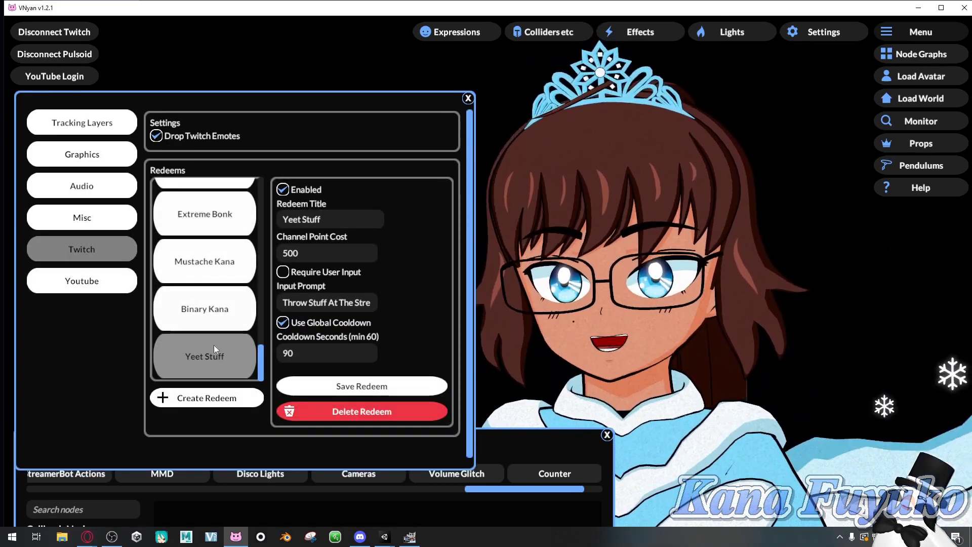
pyautogui.moveTo(400, 138); pyautogui.dragTo(405, 63)
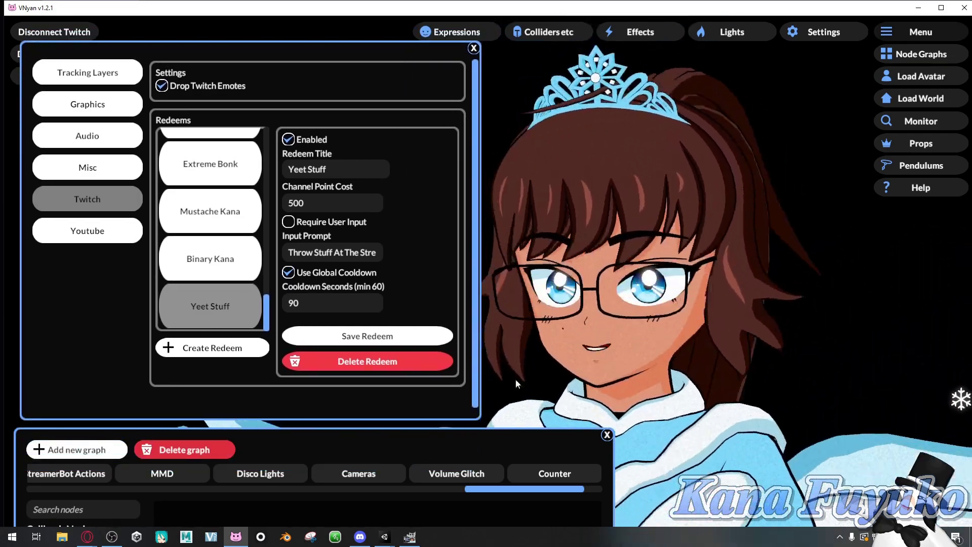
pyautogui.moveTo(511, 451)
pyautogui.mouseDown()
pyautogui.moveTo(518, 430)
pyautogui.moveTo(518, 444)
pyautogui.mouseUp()
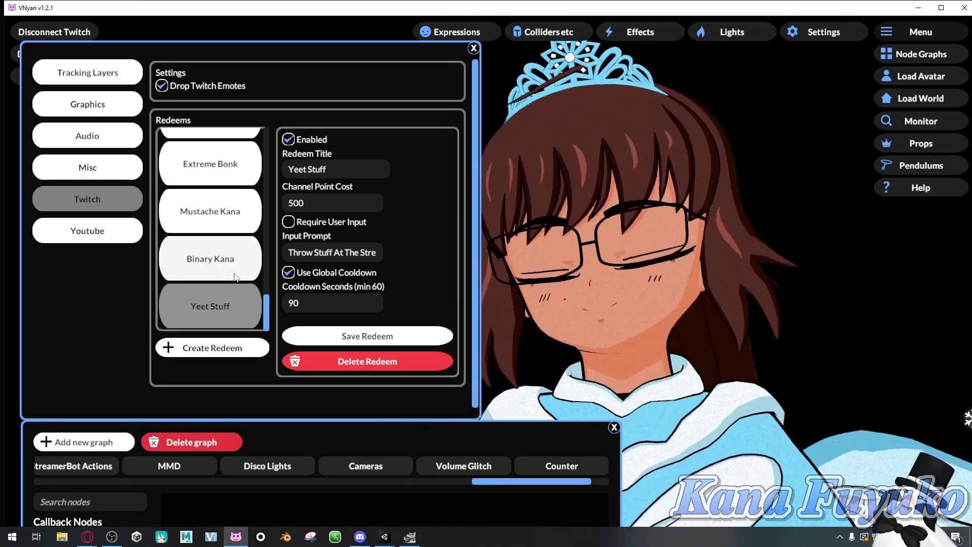
pyautogui.moveTo(315, 423); pyautogui.dragTo(345, 90)
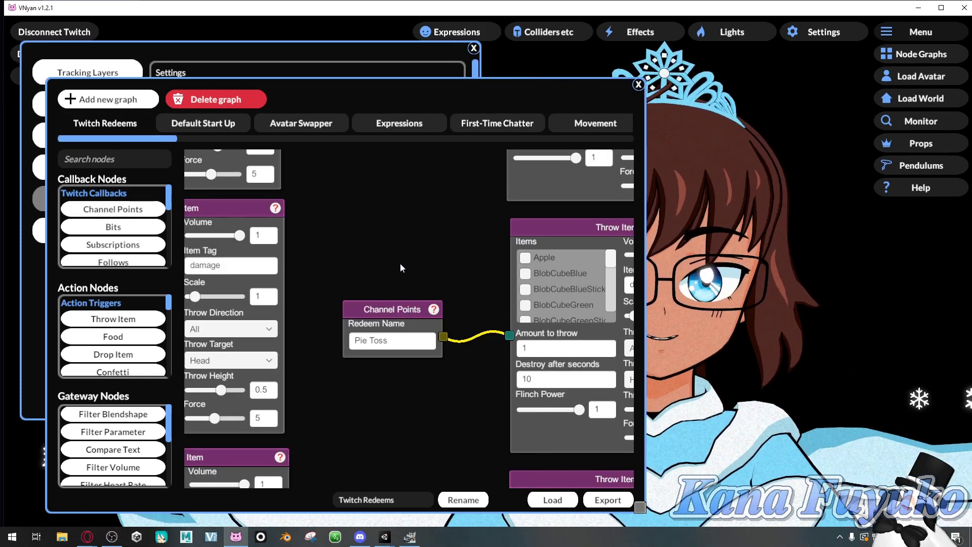
# Step: Inspect the Yeet Le Water wiring and its 10000 ms WaterOff timer, then close the editor
pyautogui.scroll(-5, 399, 250)
pyautogui.moveTo(451, 225); pyautogui.dragTo(460, 326)
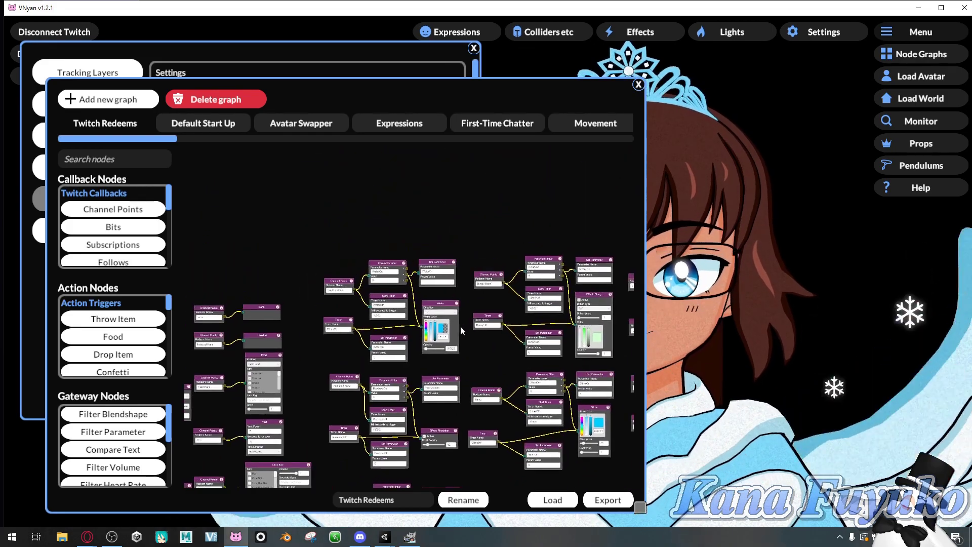
pyautogui.scroll(2, 377, 268)
pyautogui.scroll(2, 369, 181)
pyautogui.moveTo(400, 90); pyautogui.dragTo(361, 78)
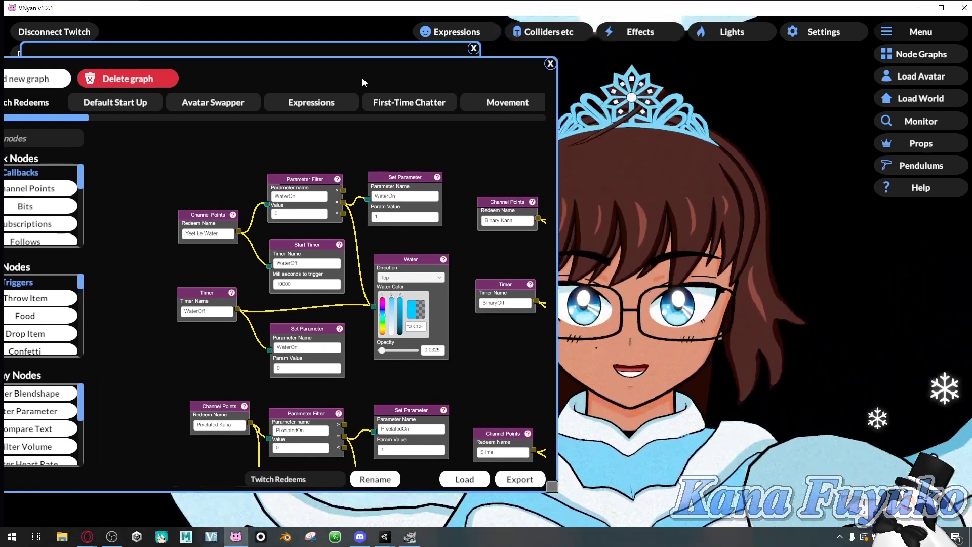
pyautogui.moveTo(555, 488); pyautogui.dragTo(610, 512)
pyautogui.scroll(3, 385, 327)
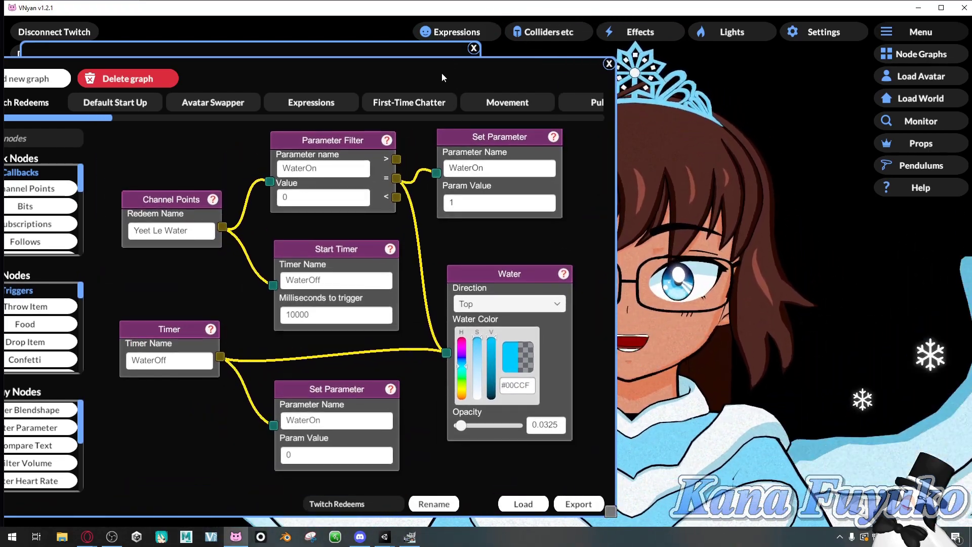
pyautogui.moveTo(442, 78); pyautogui.dragTo(375, 77)
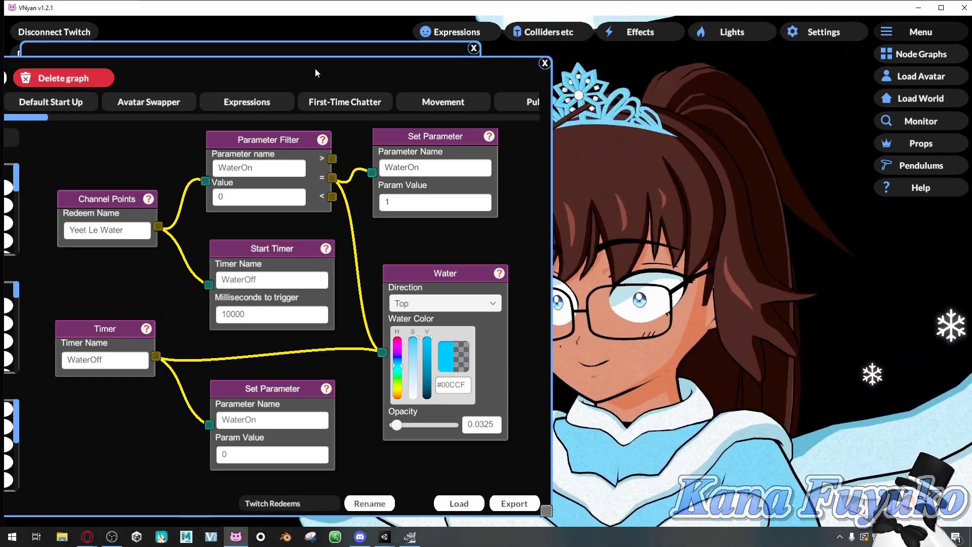
pyautogui.moveTo(315, 73); pyautogui.dragTo(467, 78)
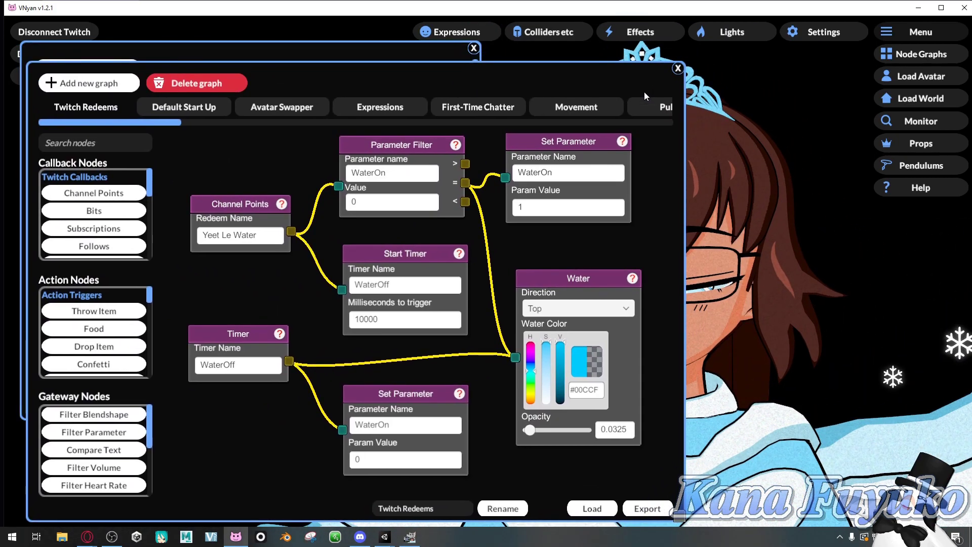
pyautogui.click(677, 67)
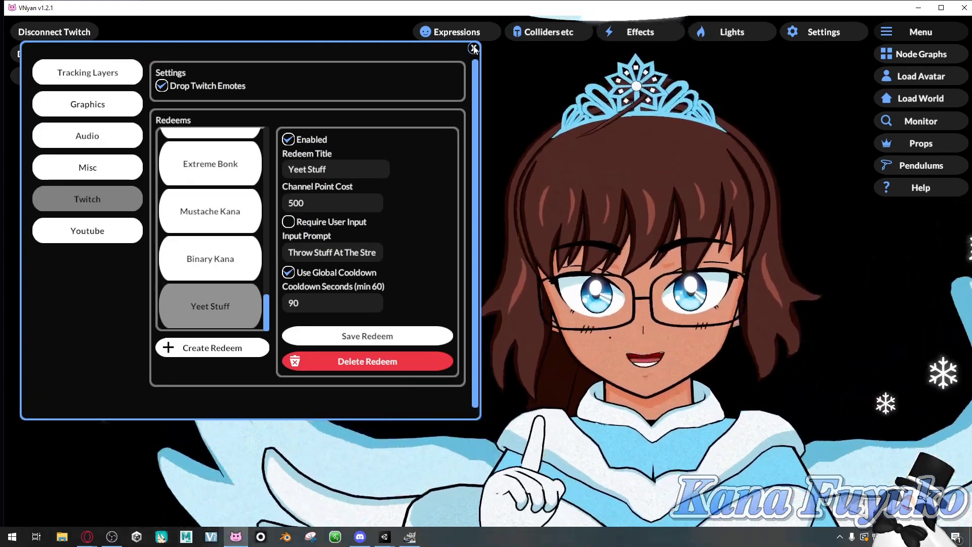
# Step: Reopen the node graph editor and add a Throw Item node to the blank graph
pyautogui.click(474, 49)
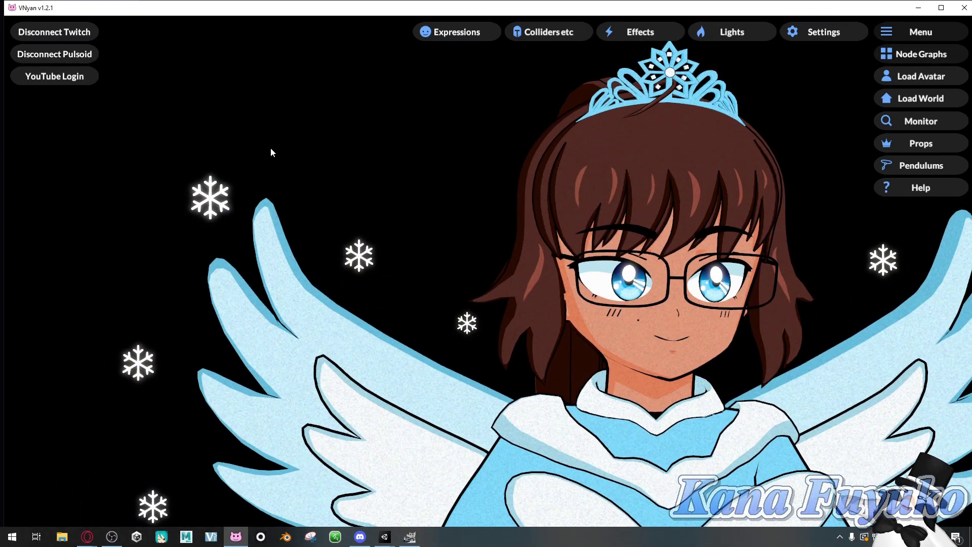
pyautogui.press('n')
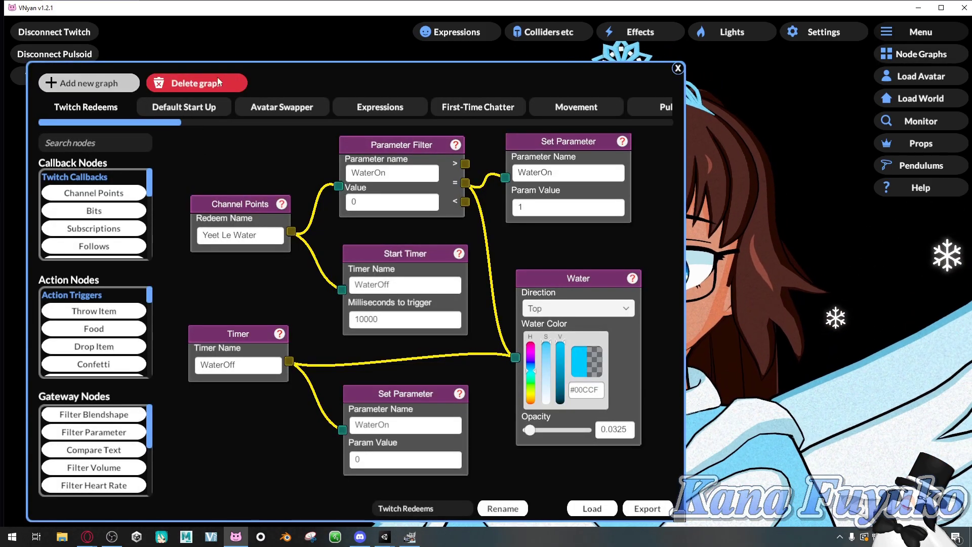
pyautogui.moveTo(682, 519); pyautogui.dragTo(497, 505)
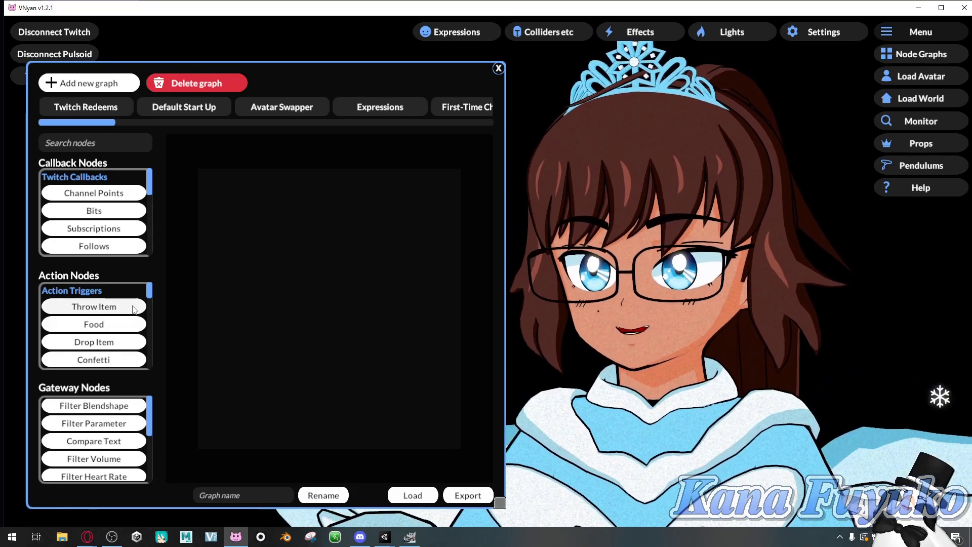
pyautogui.click(94, 307)
pyautogui.moveTo(290, 217); pyautogui.dragTo(364, 232)
# Step: Lower the Yeet Stuff redeem's channel point cost to 5 and save it
pyautogui.click(825, 36)
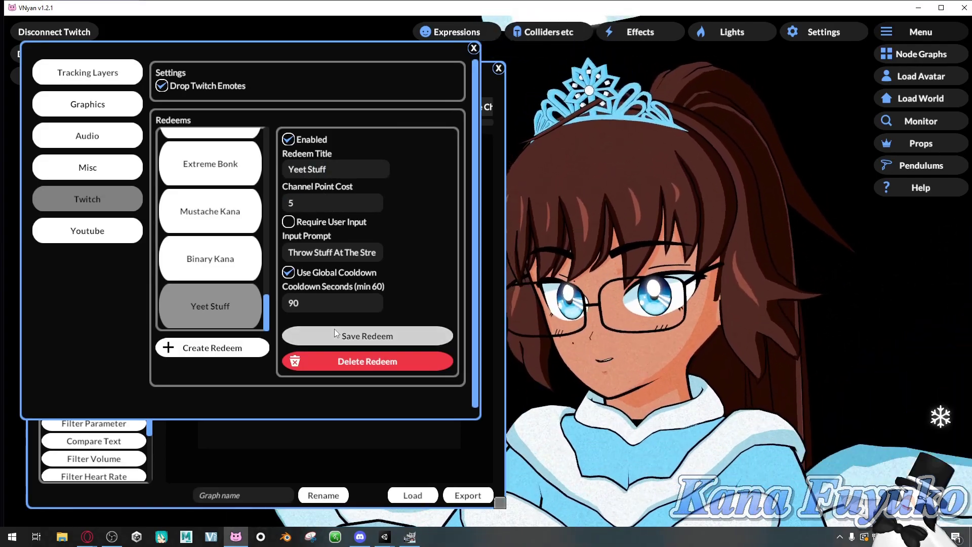
pyautogui.click(334, 334)
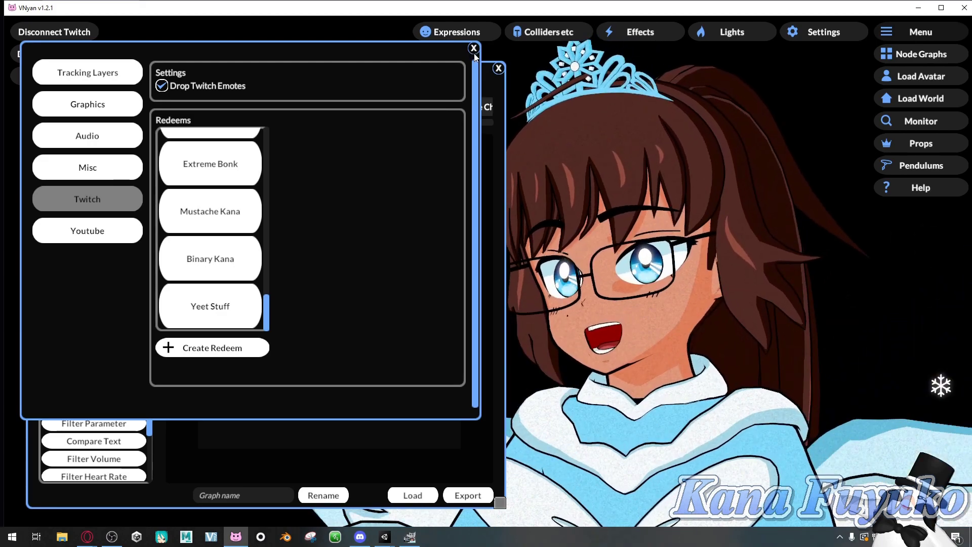
pyautogui.click(473, 49)
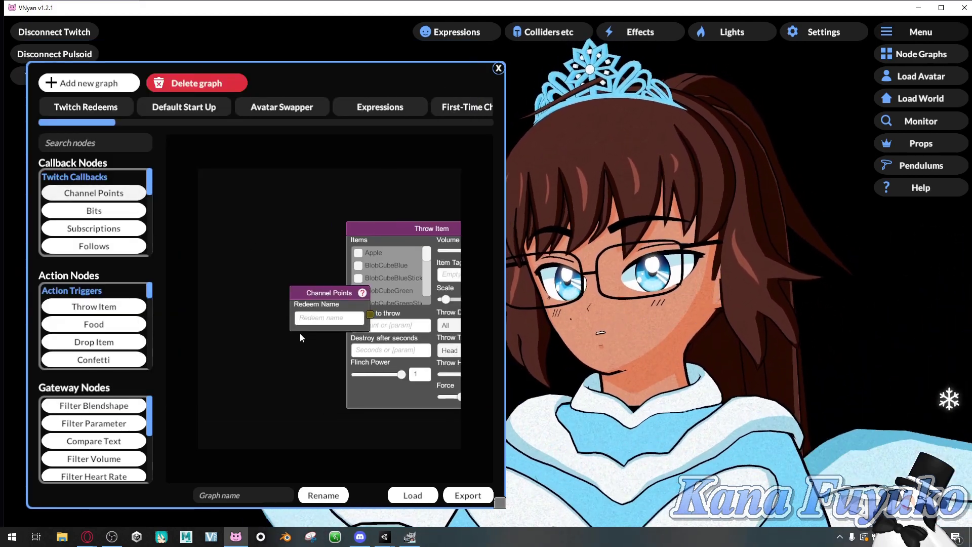
# Step: Position the Channel Points node, set Throw Item's amount to 10, and enlarge the graph view
pyautogui.moveTo(313, 299); pyautogui.dragTo(234, 296)
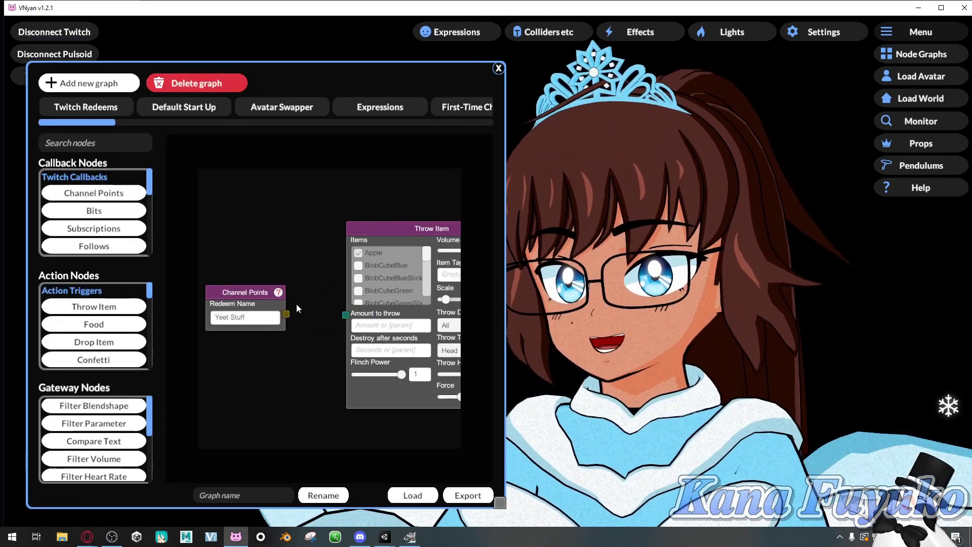
pyautogui.write('0')
pyautogui.moveTo(273, 363); pyautogui.dragTo(260, 281)
pyautogui.scroll(-5, 275, 296)
pyautogui.scroll(3, 317, 356)
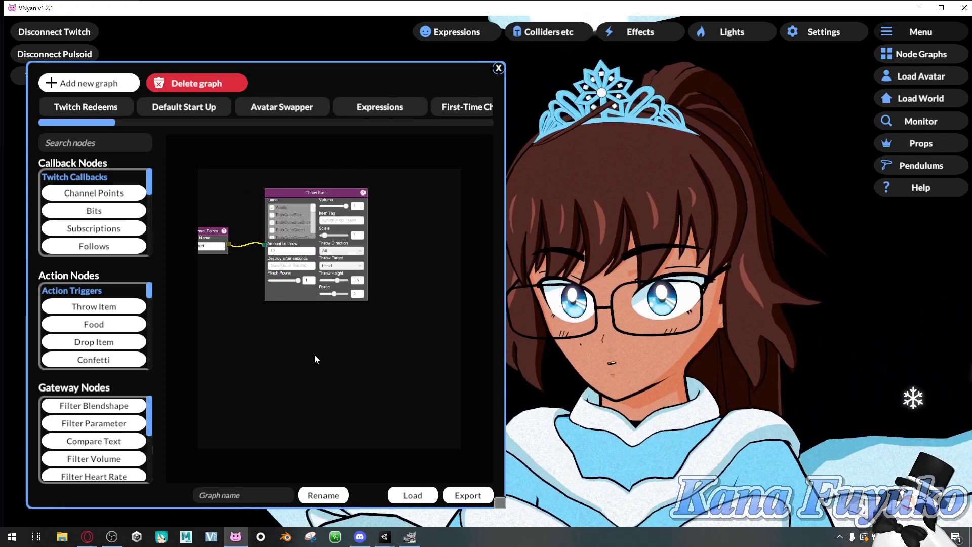
pyautogui.scroll(5, 317, 357)
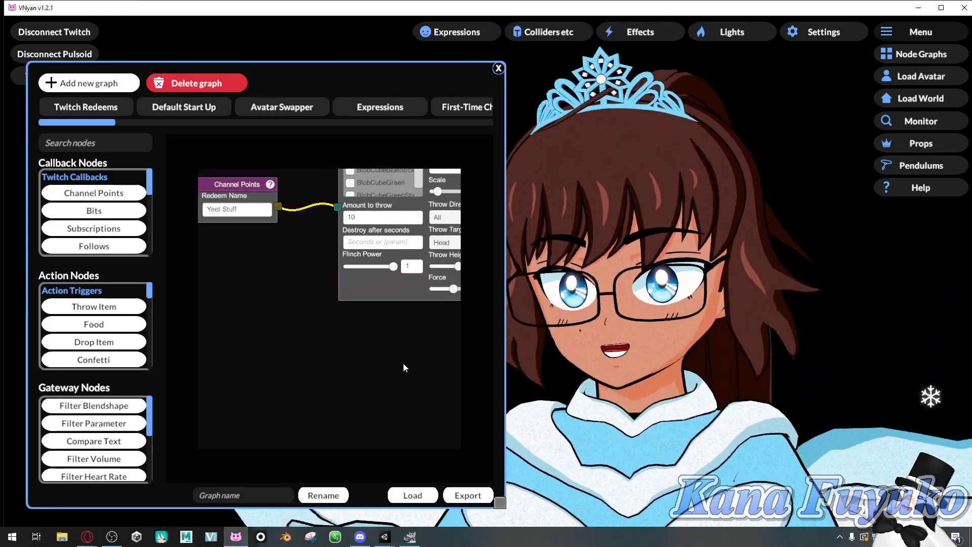
pyautogui.moveTo(331, 80); pyautogui.dragTo(338, 72)
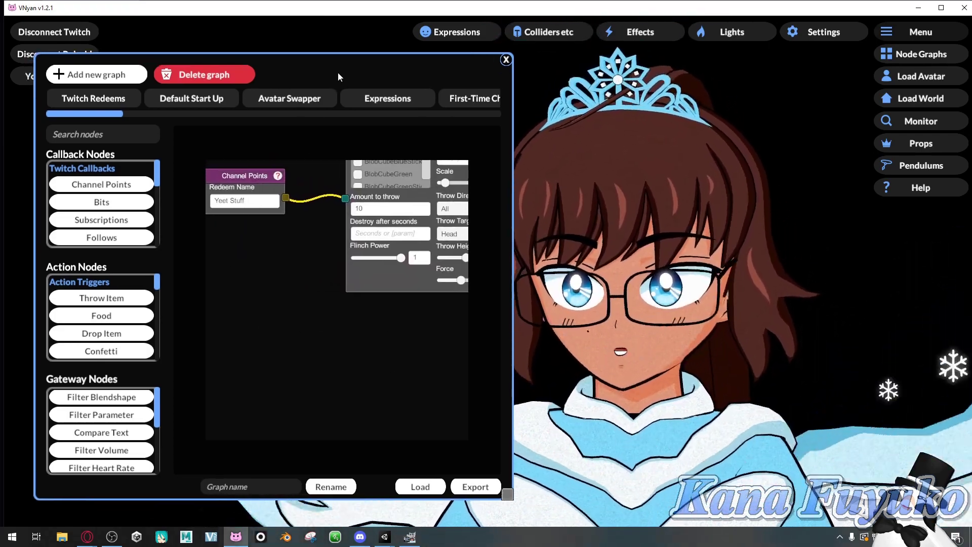
pyautogui.moveTo(507, 493); pyautogui.dragTo(543, 504)
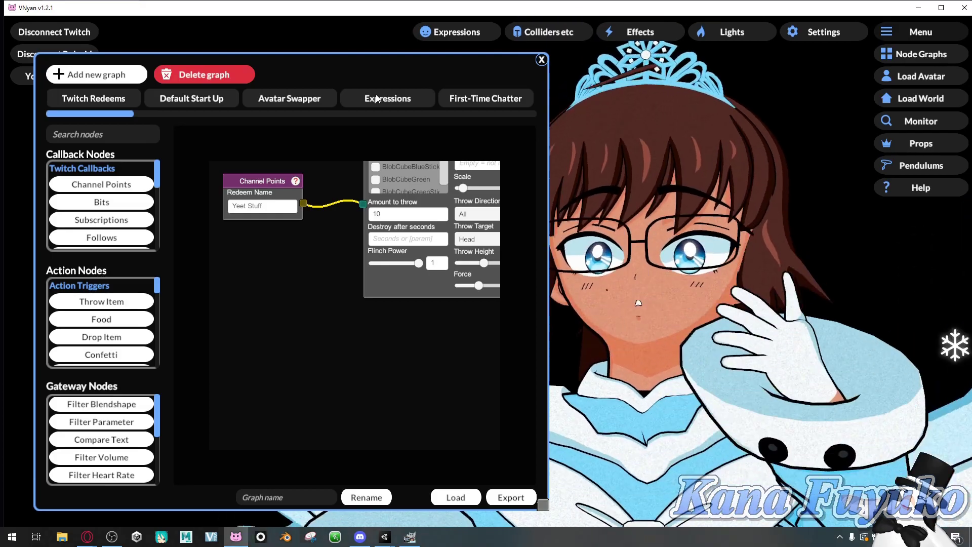
# Step: Review the Binary Kana redeem details in the Twitch redeem settings
pyautogui.click(849, 29)
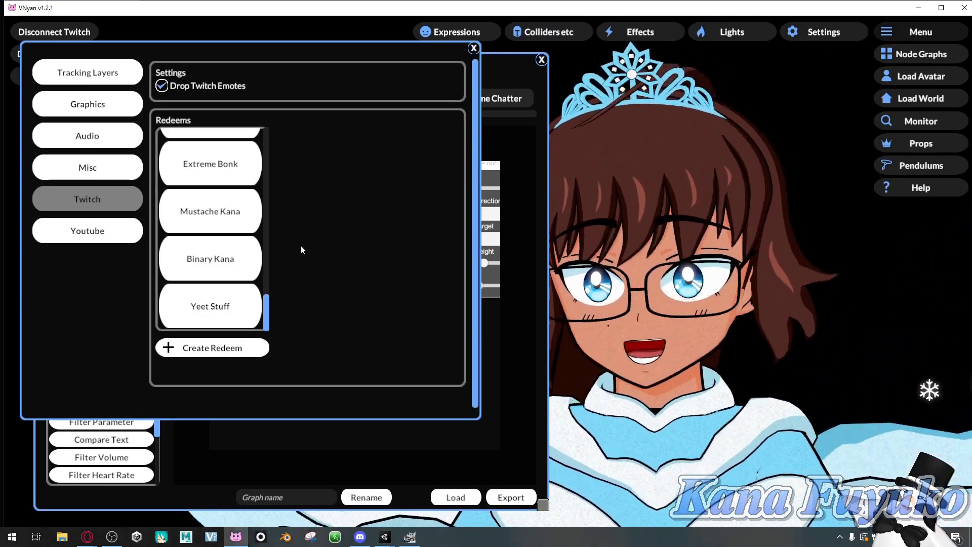
pyautogui.click(226, 255)
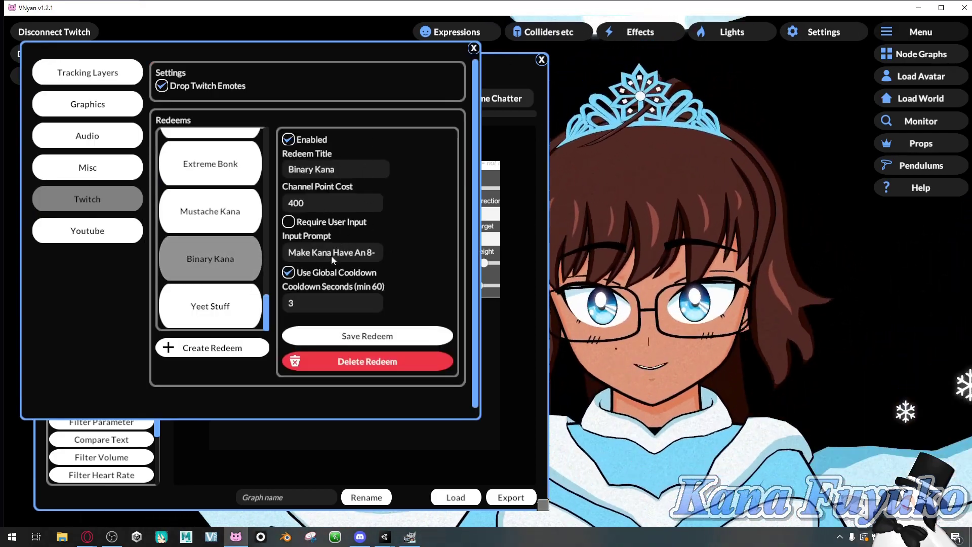
pyautogui.click(474, 48)
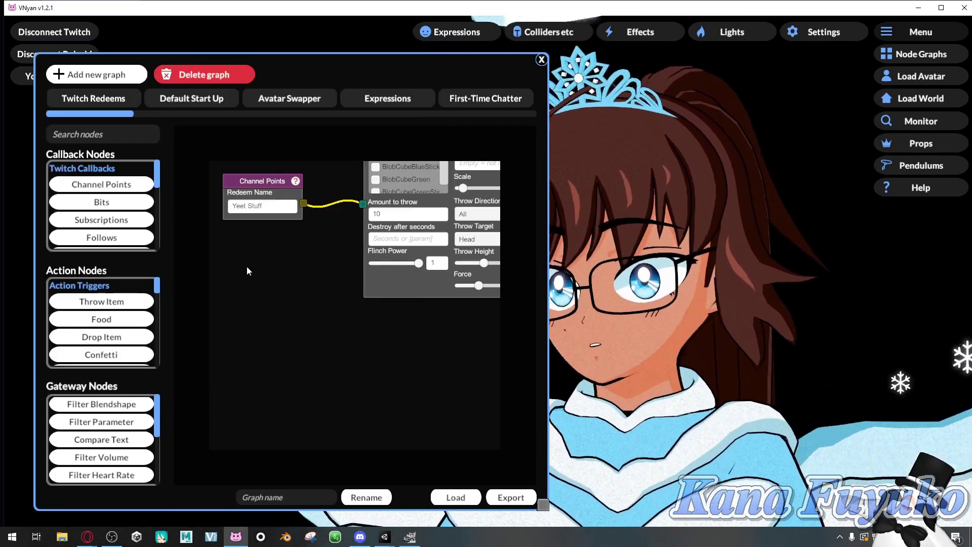